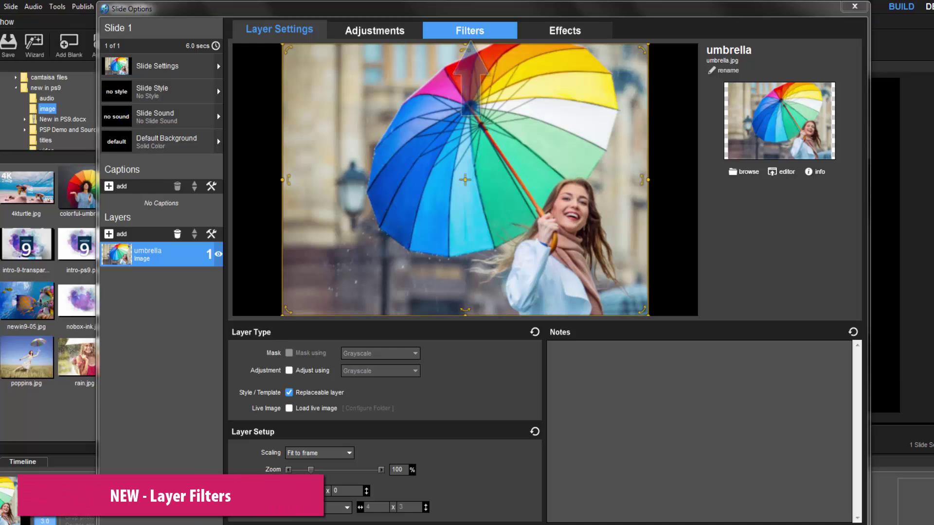
# Apply the ProShot 1 layer filter to the umbrella image and reduce its strength to 67%
pyautogui.click(470, 30)
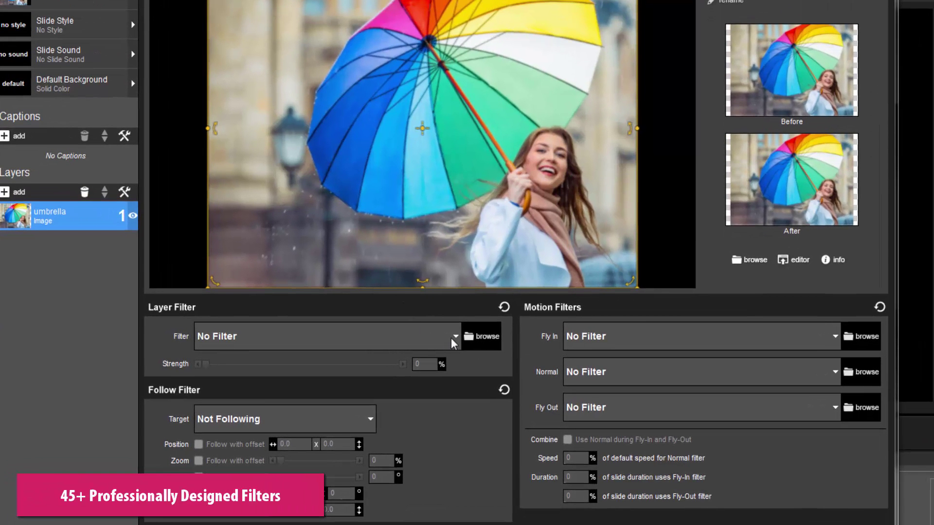
pyautogui.click(455, 337)
pyautogui.click(393, 388)
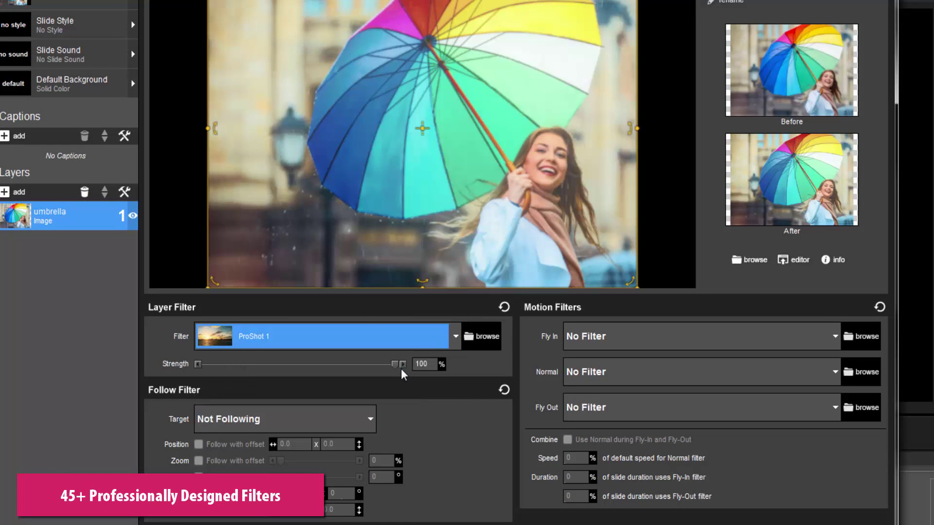
pyautogui.moveTo(396, 366); pyautogui.dragTo(332, 365)
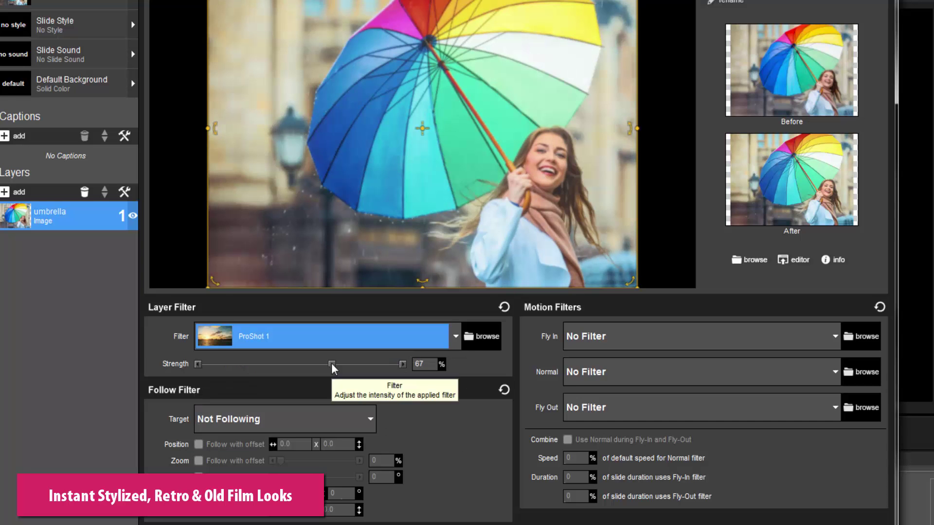
# Preview the HDR Vibrant and Retro Camera layer filters, select 8mm Film and lower its strength to 34%
pyautogui.click(480, 339)
pyautogui.moveTo(303, 169); pyautogui.dragTo(308, 214)
pyautogui.click(226, 122)
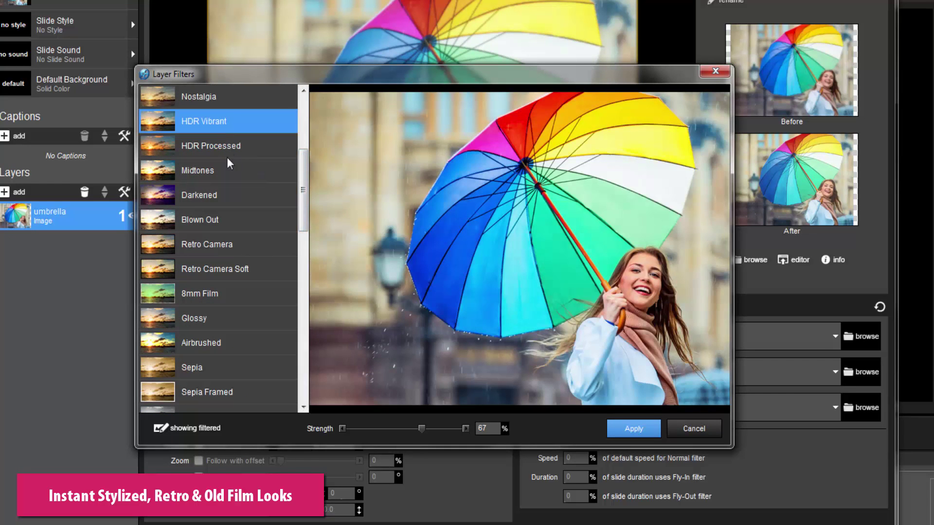
pyautogui.click(227, 244)
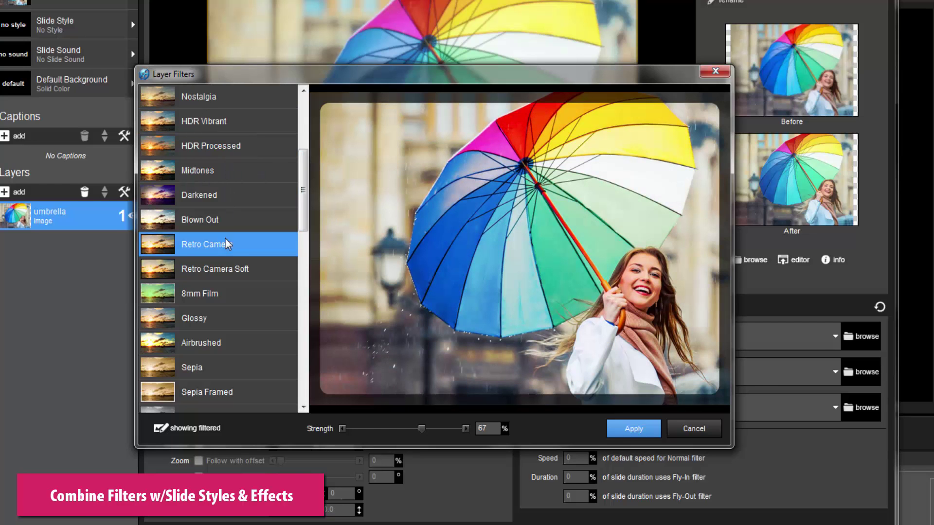
pyautogui.click(227, 291)
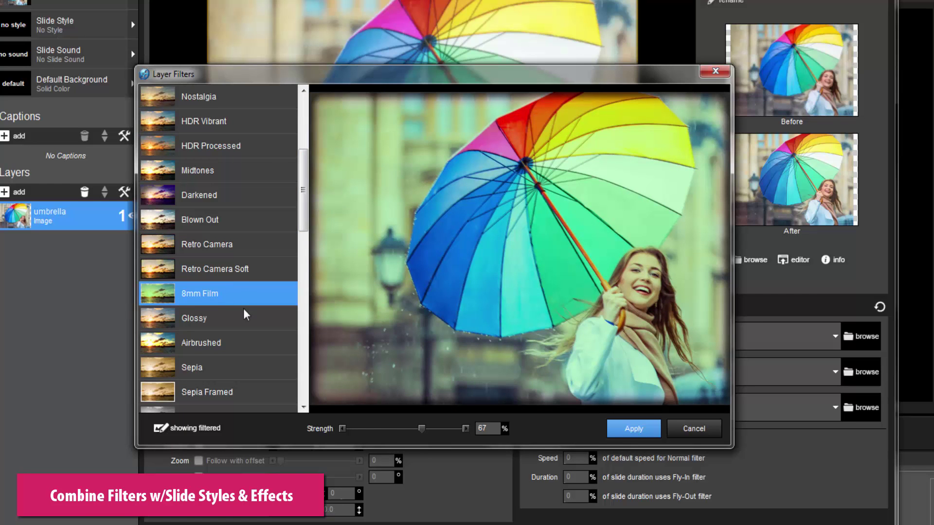
pyautogui.moveTo(404, 434); pyautogui.dragTo(388, 435)
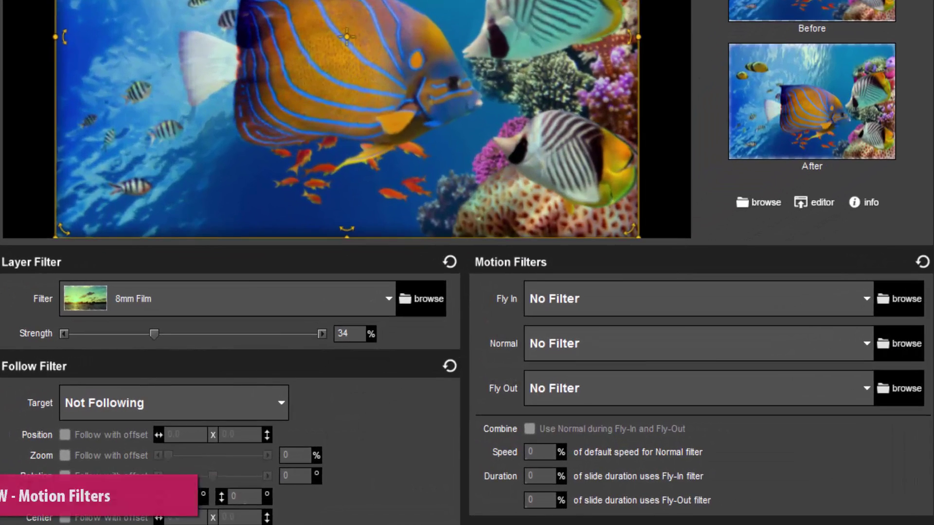
# Set the layer's Fly In motion filter to Blur In and its Normal motion filter to Film Shake
pyautogui.click(865, 298)
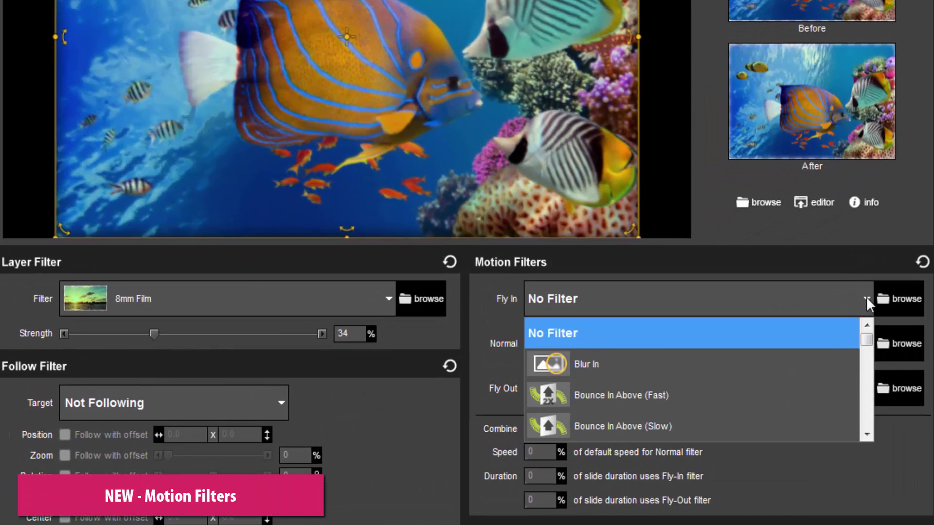
pyautogui.click(837, 362)
pyautogui.click(867, 342)
pyautogui.moveTo(869, 381); pyautogui.dragTo(872, 402)
pyautogui.click(813, 435)
# Set the Fly Out motion filter to Blur Out, with 73% Normal speed and a 20% Fly-In duration
pyautogui.click(866, 387)
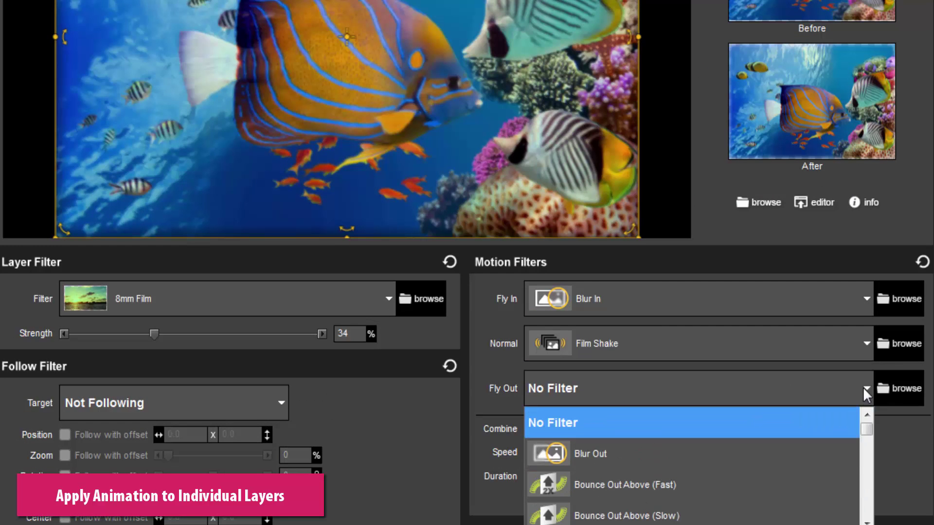
pyautogui.click(844, 445)
pyautogui.click(540, 452)
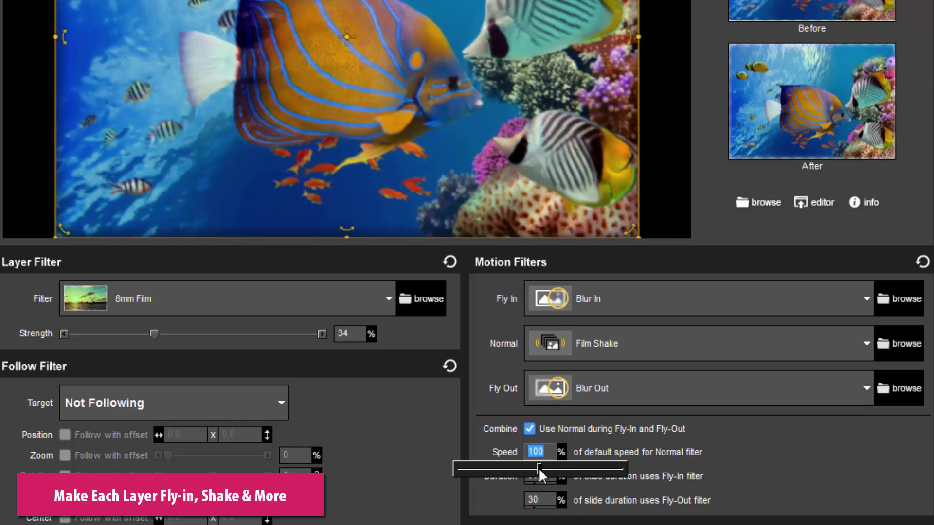
pyautogui.write('20')
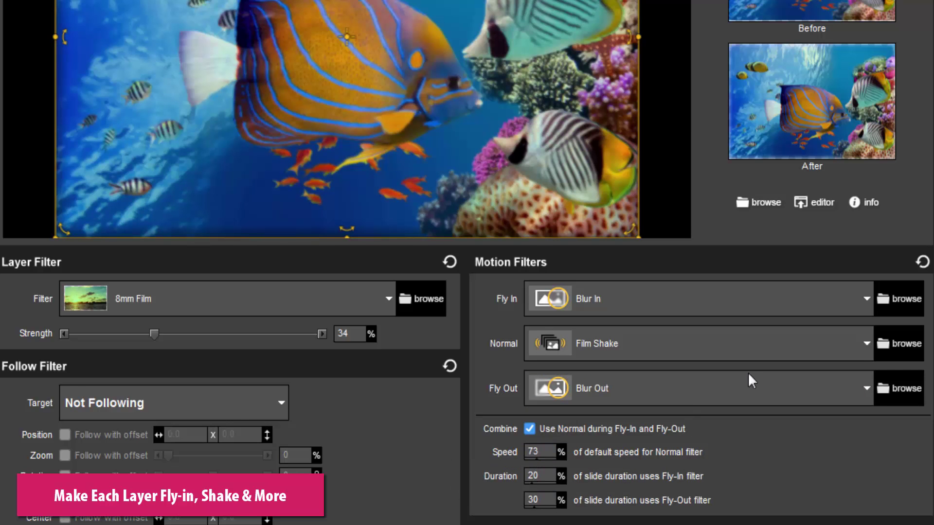
# Browse the motion filters, choosing Bounce In Above (Fast) for Fly In and looking through the Normal filters
pyautogui.click(900, 298)
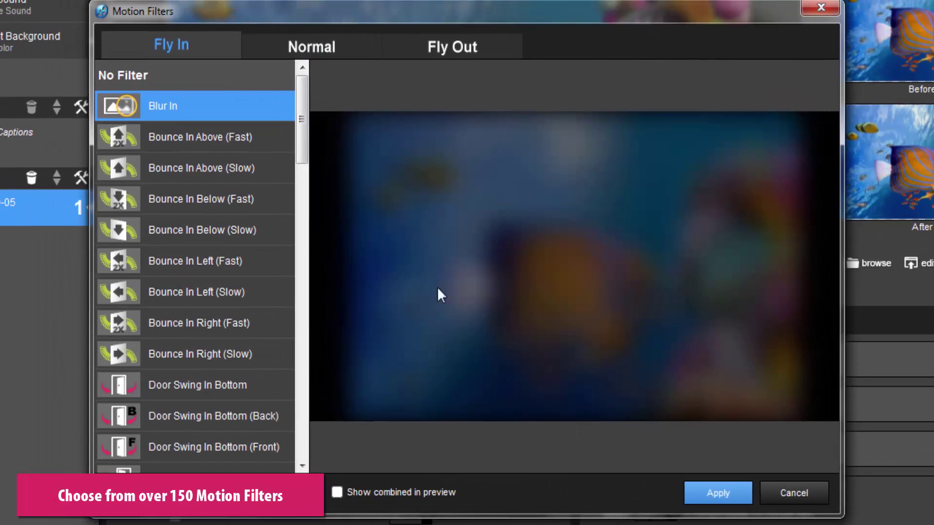
pyautogui.click(200, 136)
pyautogui.click(312, 47)
pyautogui.scroll(-1, 304, 147)
pyautogui.scroll(-1, 304, 147)
# Choose Pivot Out Bottom as the Fly Out filter, show the combined filters in the preview and apply them
pyautogui.click(452, 47)
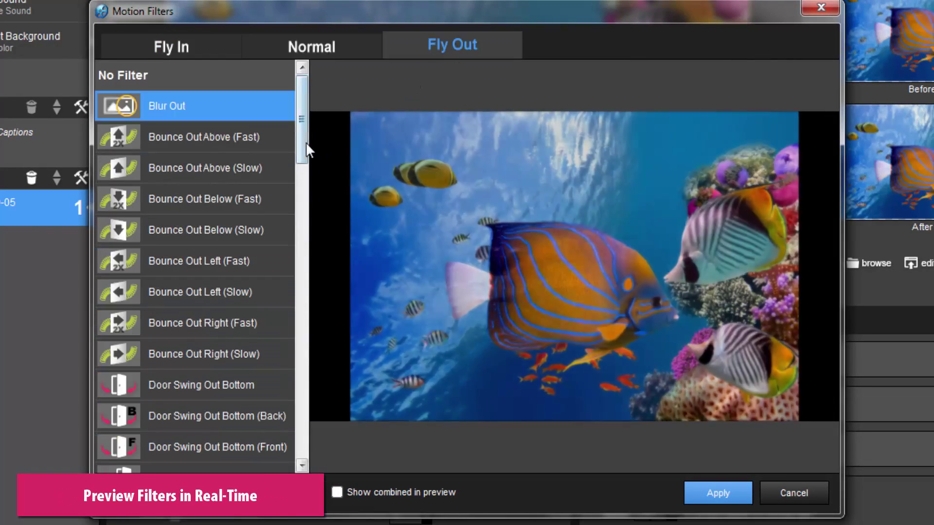
pyautogui.moveTo(306, 142); pyautogui.dragTo(303, 261)
pyautogui.click(192, 292)
pyautogui.click(188, 414)
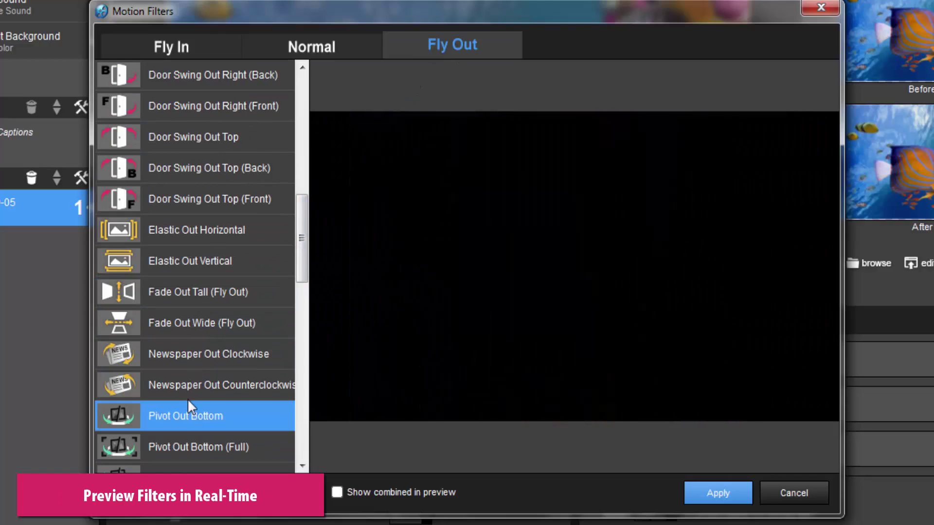
pyautogui.click(329, 488)
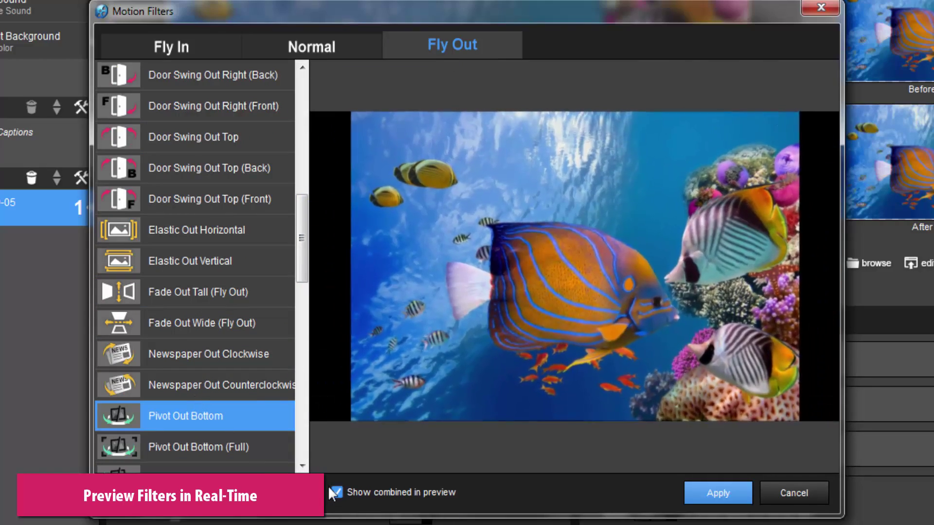
pyautogui.click(718, 493)
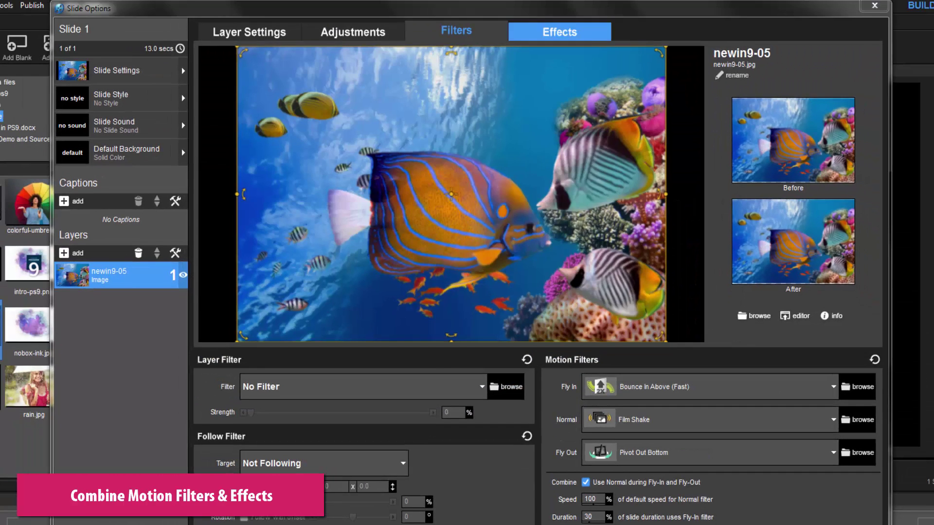
# Set the ending keyframe's blur to 26%, increase its zoom, slightly reduce its tilt, and preview the effect along the timeline
pyautogui.click(559, 31)
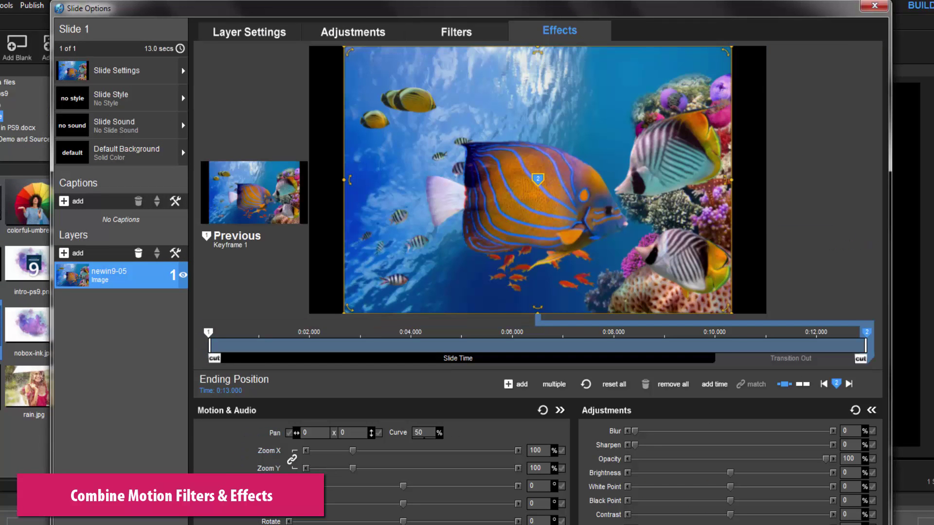
pyautogui.moveTo(645, 432); pyautogui.dragTo(684, 432)
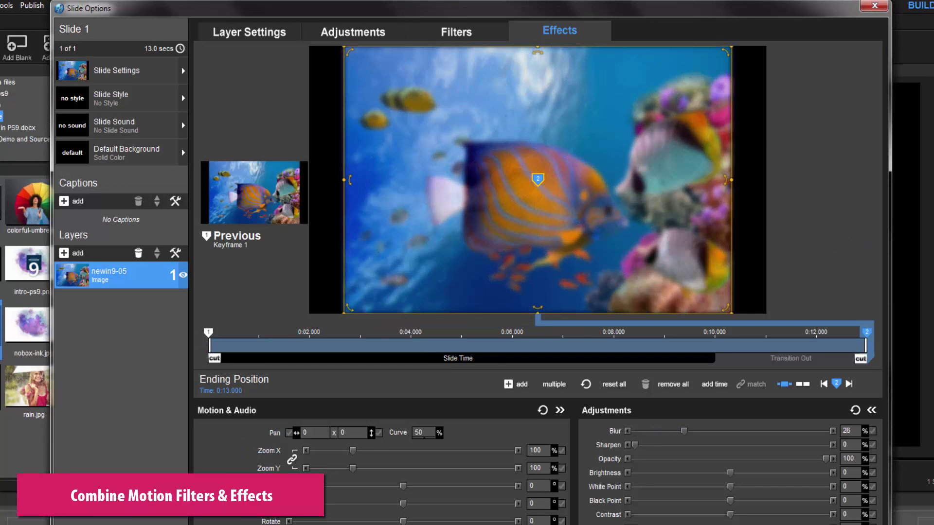
pyautogui.moveTo(353, 451); pyautogui.dragTo(375, 451)
pyautogui.moveTo(403, 504); pyautogui.dragTo(395, 505)
pyautogui.moveTo(214, 346); pyautogui.dragTo(441, 346)
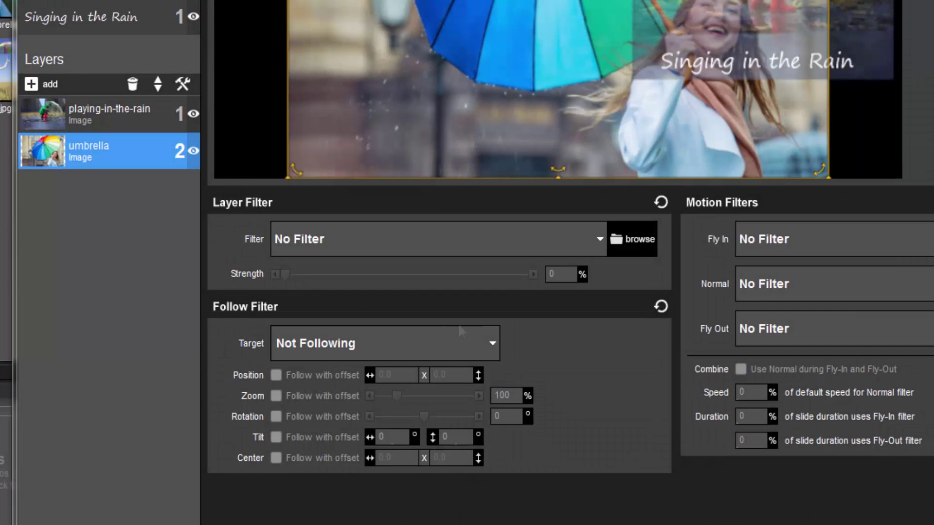
# Make the umbrella layer follow the position of playing-in-the-rain with a 7 x 12 offset, and its zoom with an increased offset
pyautogui.click(493, 344)
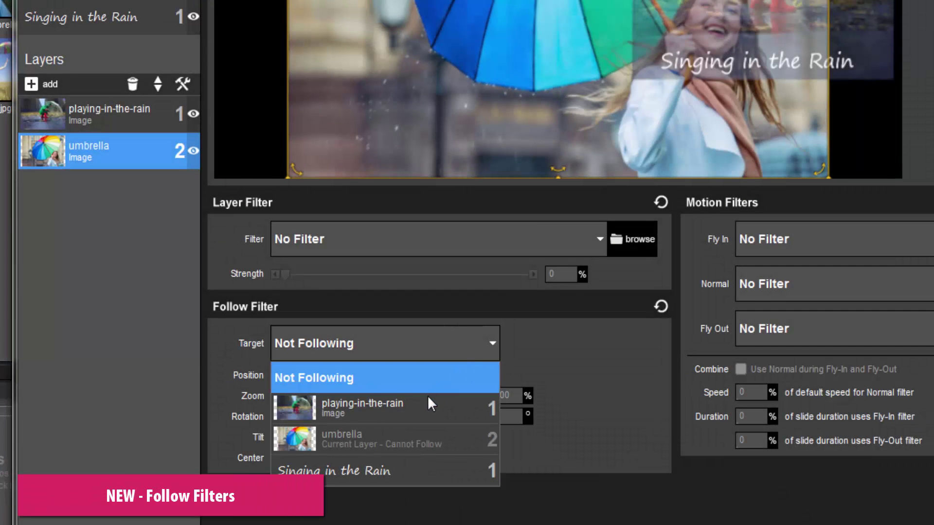
pyautogui.click(423, 406)
pyautogui.click(276, 375)
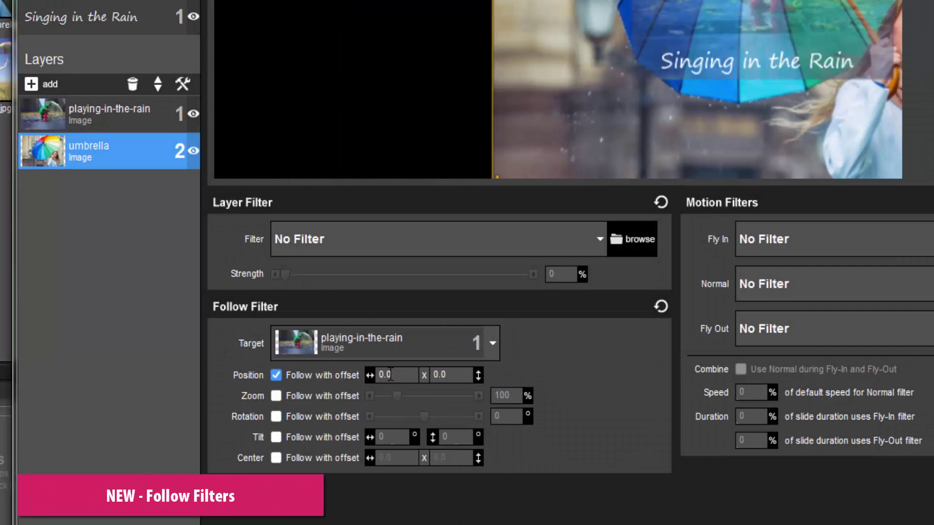
pyautogui.write('7')
pyautogui.press('Tab')
pyautogui.write('12')
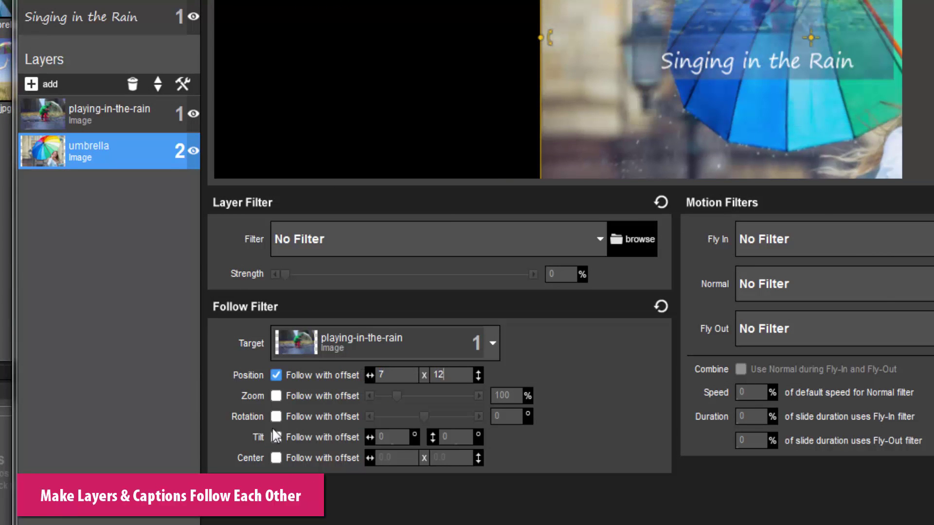
pyautogui.click(276, 395)
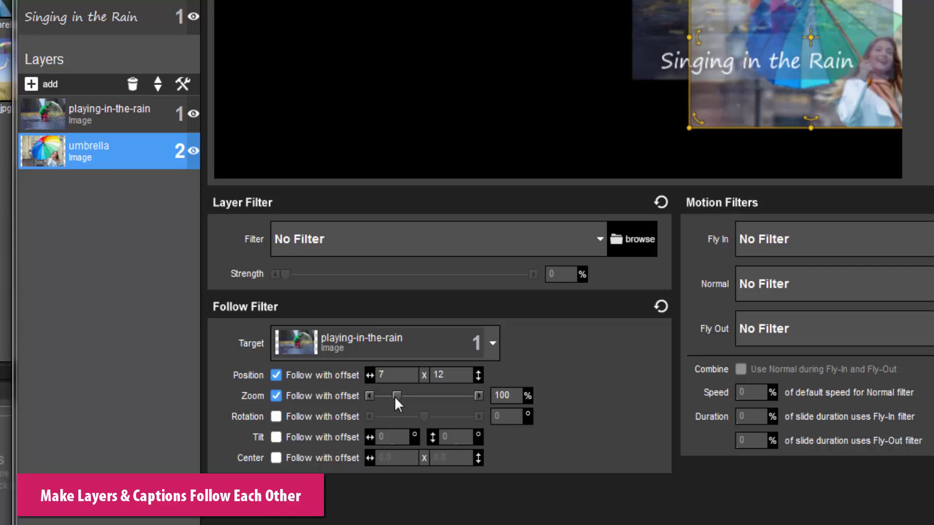
pyautogui.moveTo(395, 396); pyautogui.dragTo(490, 396)
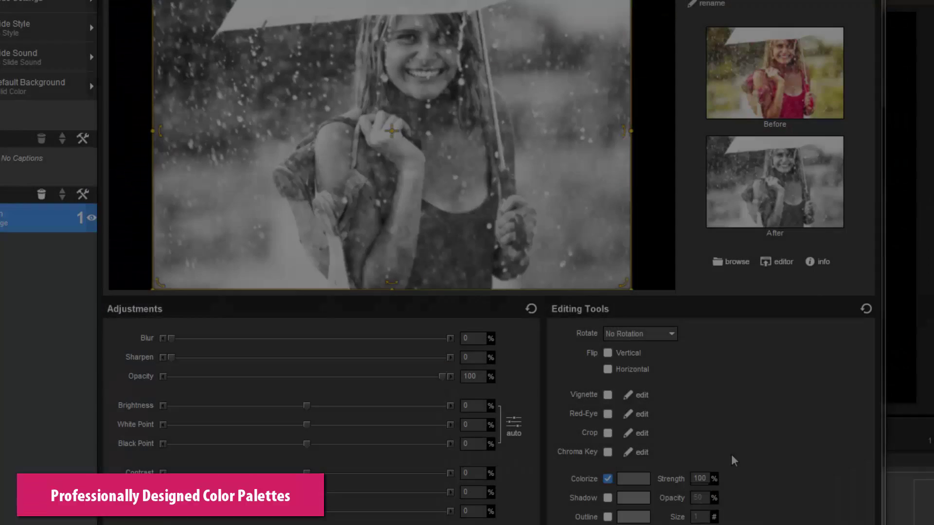
# Colorize the rain photo with pure red #FF0000, then try red variations including #B21D00 and #FF7F66
pyautogui.click(647, 482)
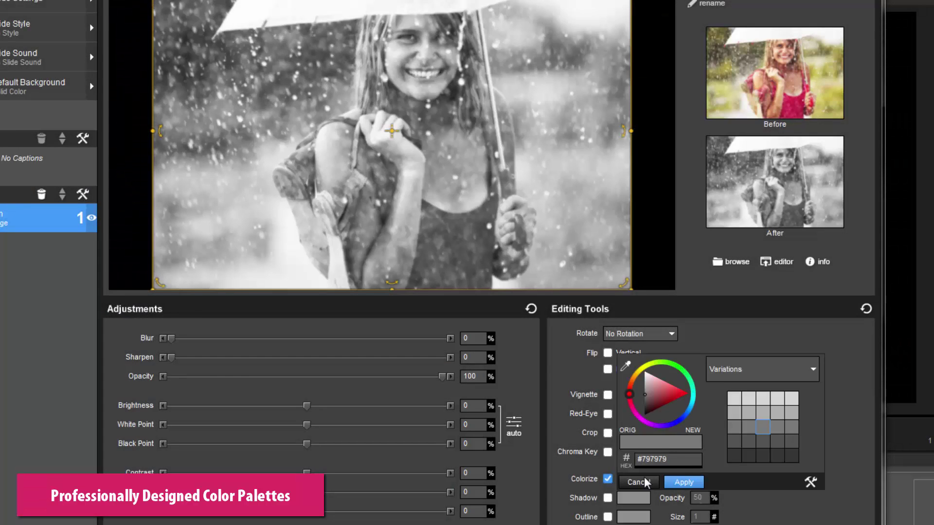
pyautogui.moveTo(652, 393); pyautogui.dragTo(687, 393)
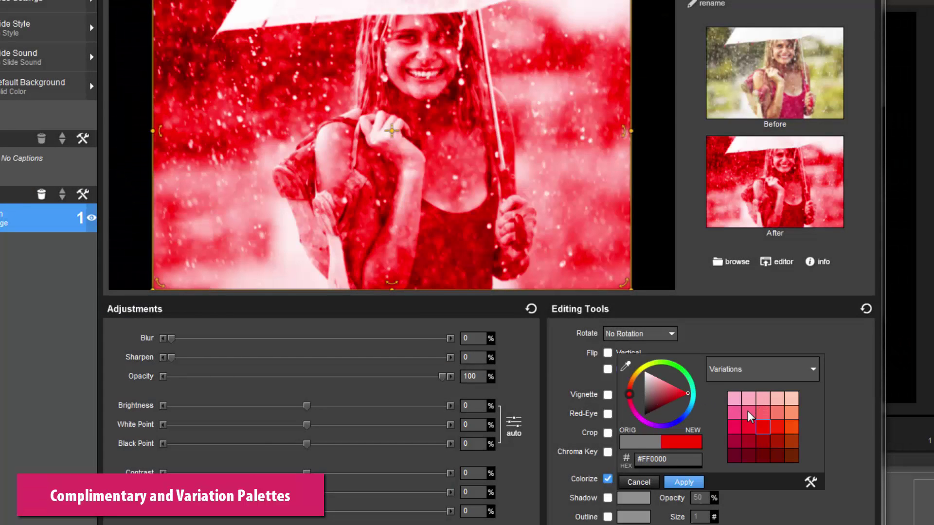
pyautogui.click(760, 413)
pyautogui.click(781, 440)
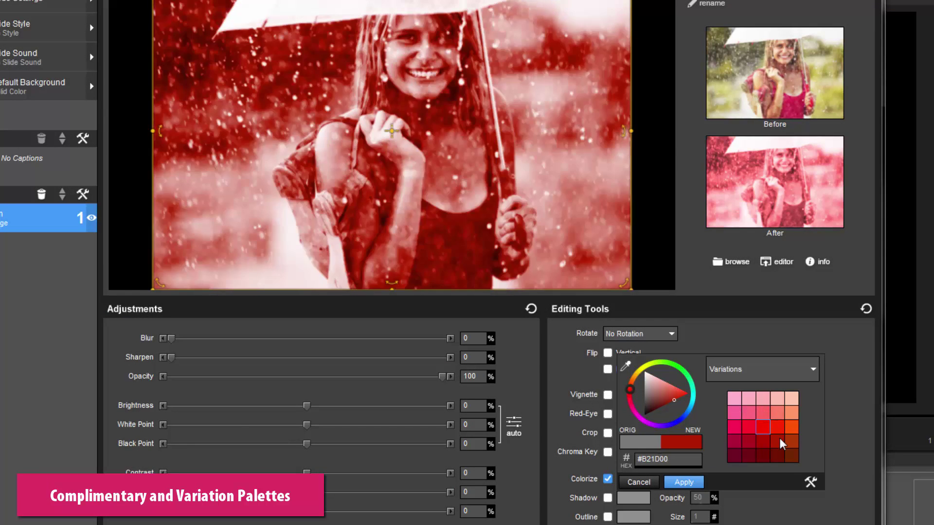
pyautogui.click(777, 413)
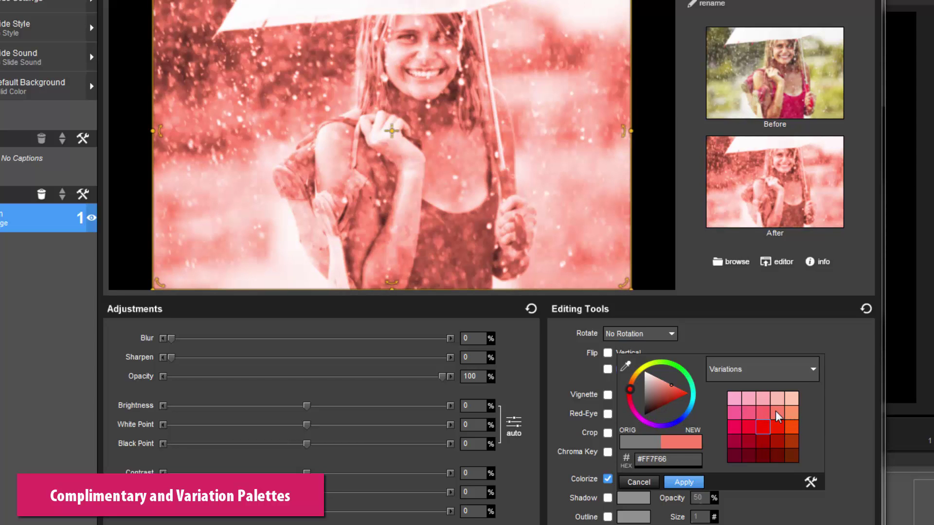
# Show the Complimentary Colors palette, try the light orange #FFB266 and set the colorize color to dark brown #723900
pyautogui.click(814, 371)
pyautogui.click(796, 414)
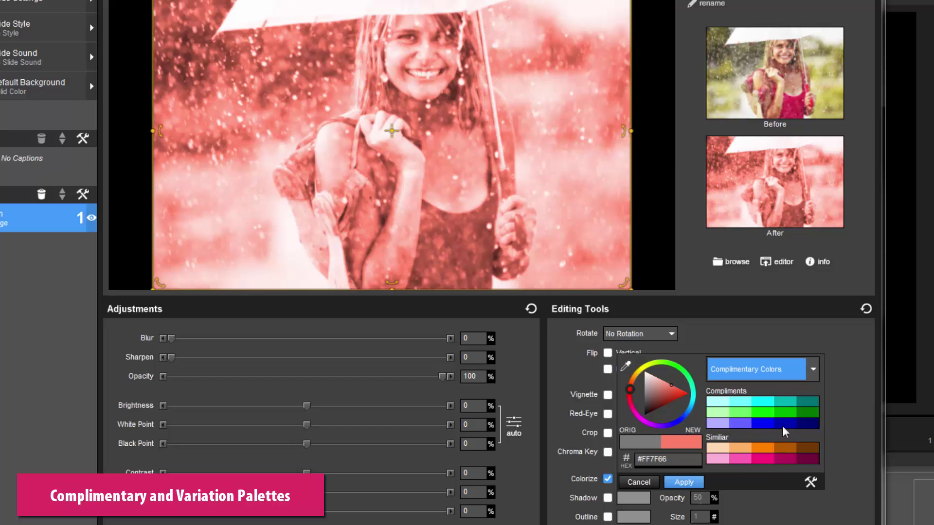
pyautogui.click(746, 449)
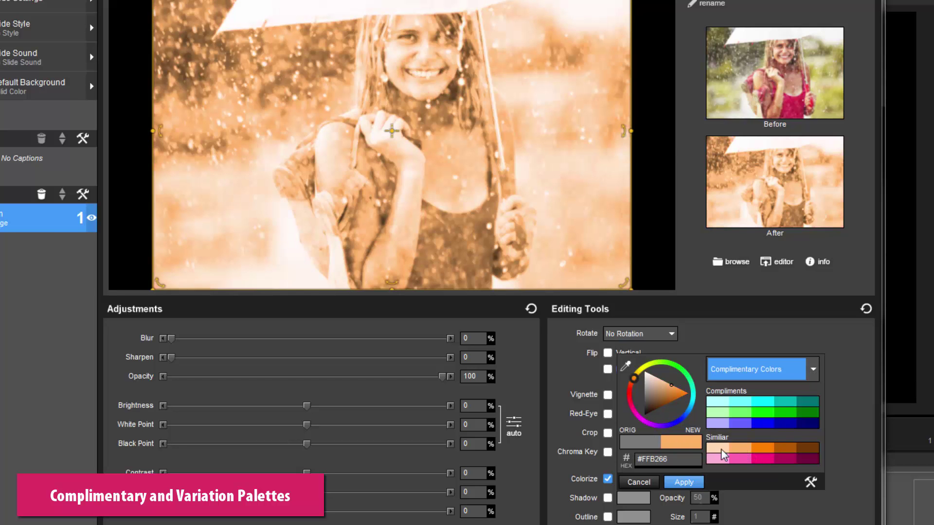
pyautogui.click(805, 458)
pyautogui.click(810, 451)
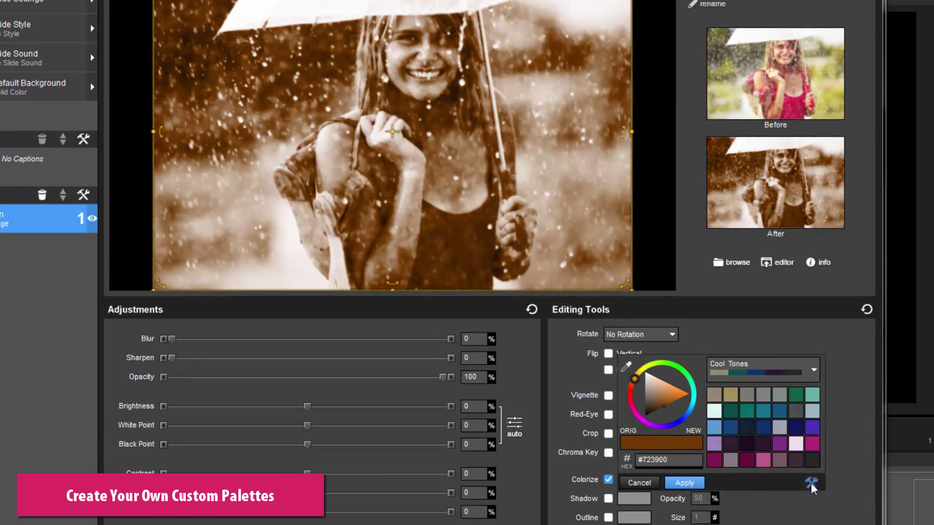
# Create a new color palette named My Favorite Colors
pyautogui.click(812, 484)
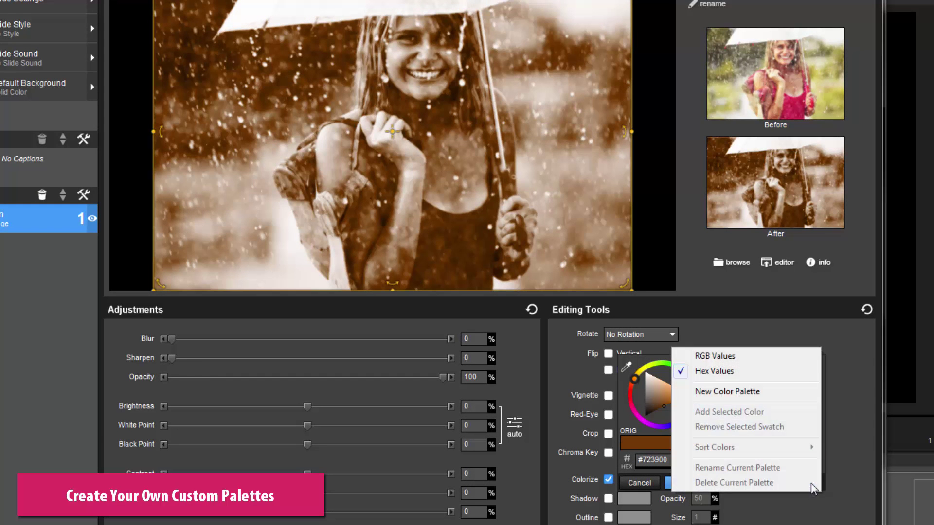
pyautogui.click(748, 393)
pyautogui.write('My Favorite Colors')
pyautogui.click(412, 296)
# Pick a tan and a teal color and add both as swatches to the My Favorite Colors palette
pyautogui.moveTo(663, 395); pyautogui.dragTo(664, 388)
pyautogui.click(713, 395)
pyautogui.click(693, 393)
pyautogui.click(658, 390)
pyautogui.click(729, 397)
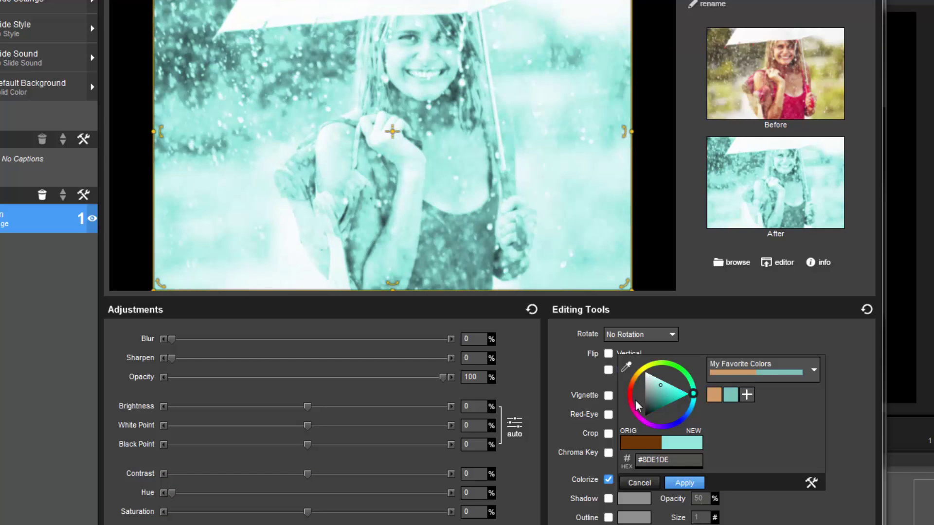
# Add a pink, a light pink #DCABBB and a dark plum #7D4859 swatch to the My Favorite Colors palette
pyautogui.click(632, 406)
pyautogui.click(654, 384)
pyautogui.click(763, 395)
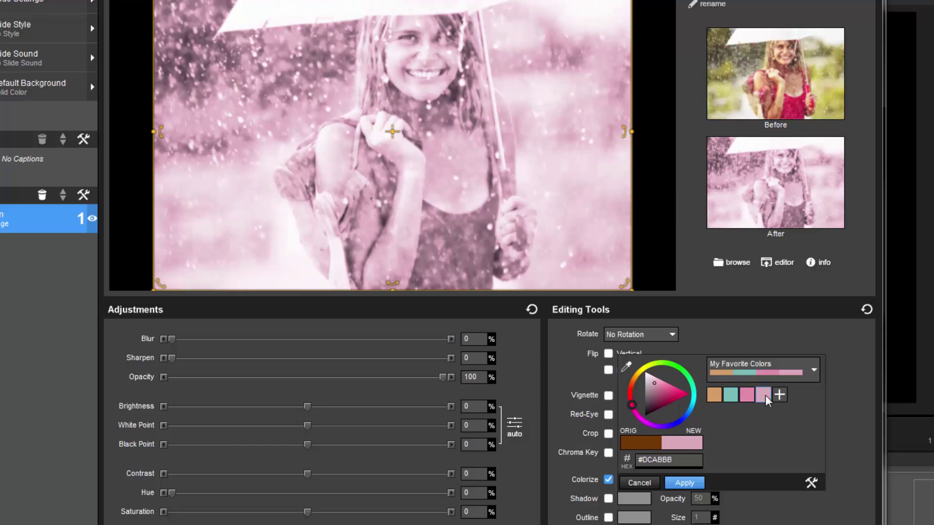
pyautogui.click(655, 401)
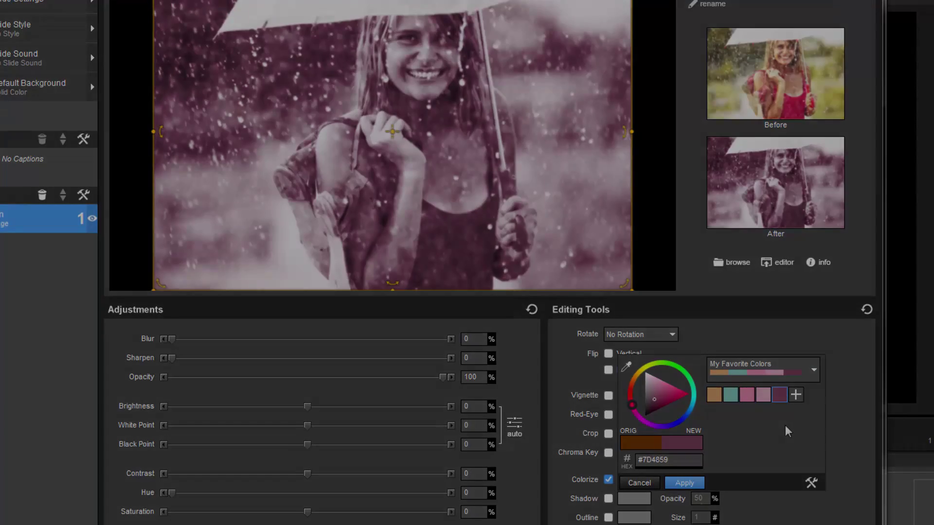
# Open the photo's vignette settings, try the preset frames and select the preset with a solid black square-cornered border
pyautogui.click(679, 425)
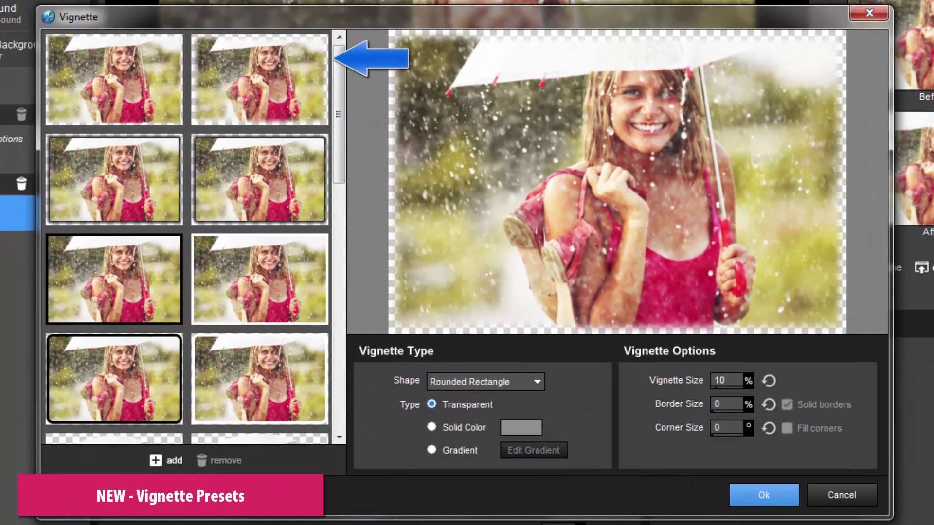
pyautogui.click(115, 80)
pyautogui.click(114, 180)
pyautogui.click(114, 280)
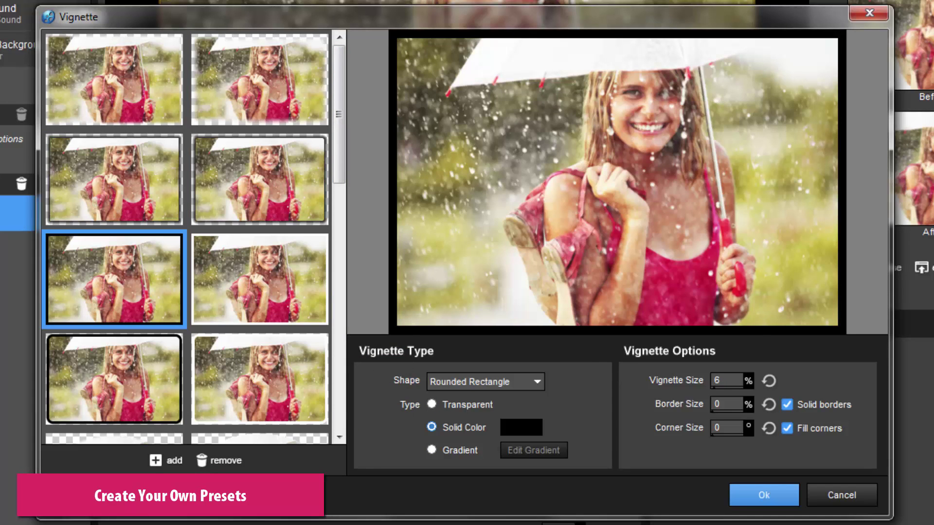
# Change the vignette's solid color to light pink #FB9494
pyautogui.click(521, 427)
pyautogui.moveTo(563, 324)
pyautogui.mouseDown()
pyautogui.moveTo(580, 324)
pyautogui.moveTo(559, 308)
pyautogui.mouseUp()
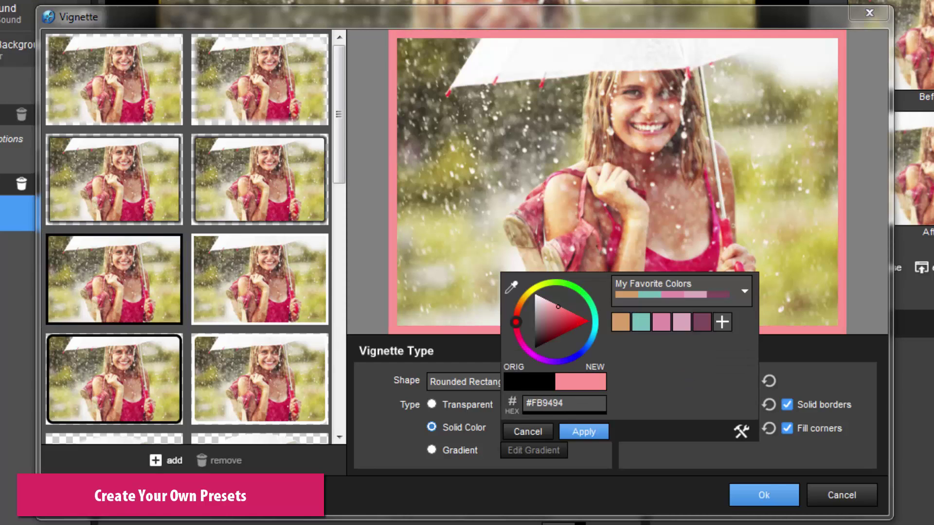
pyautogui.click(584, 432)
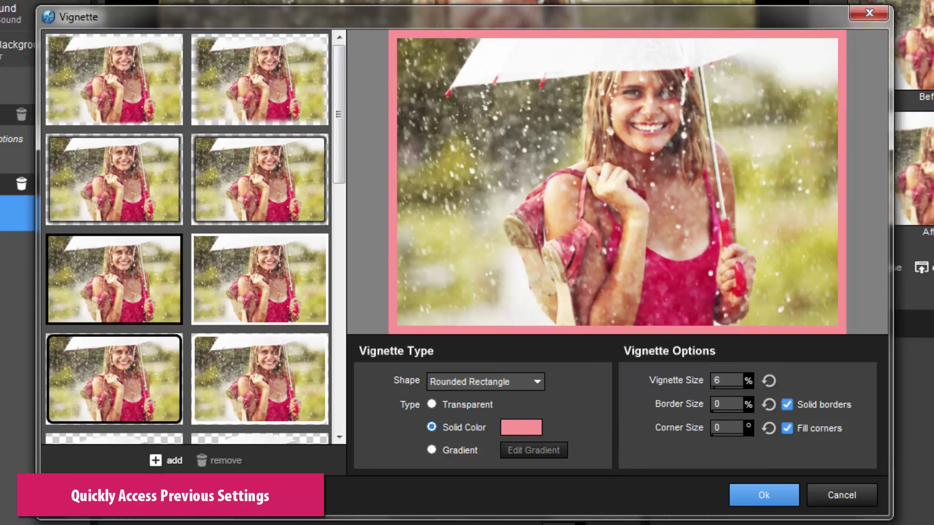
# Turn off Fill corners and Solid borders for the pink vignette and adjust the vignette size
pyautogui.click(787, 429)
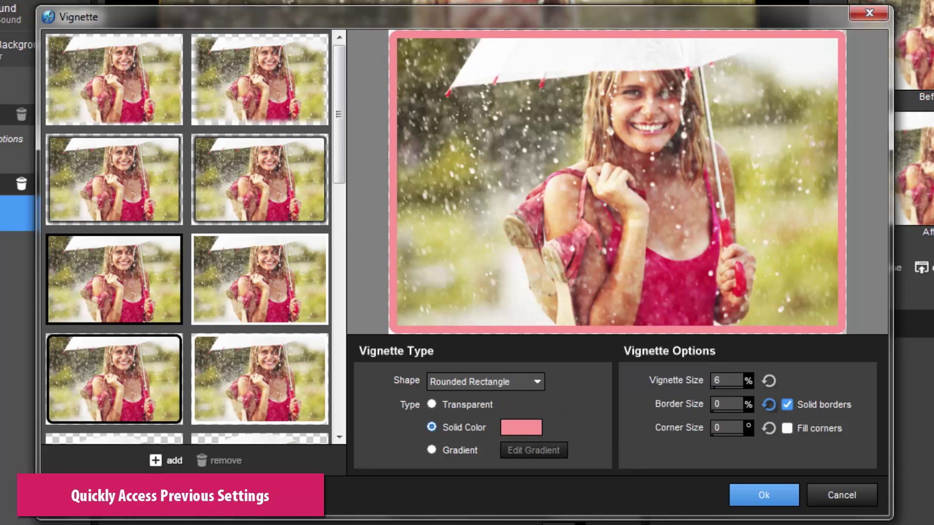
pyautogui.click(787, 404)
pyautogui.click(728, 381)
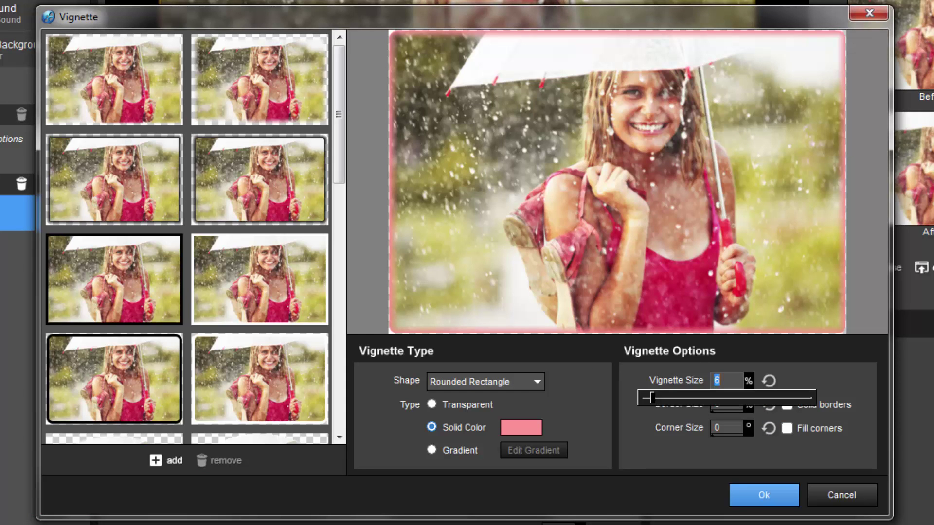
pyautogui.moveTo(655, 398); pyautogui.dragTo(645, 397)
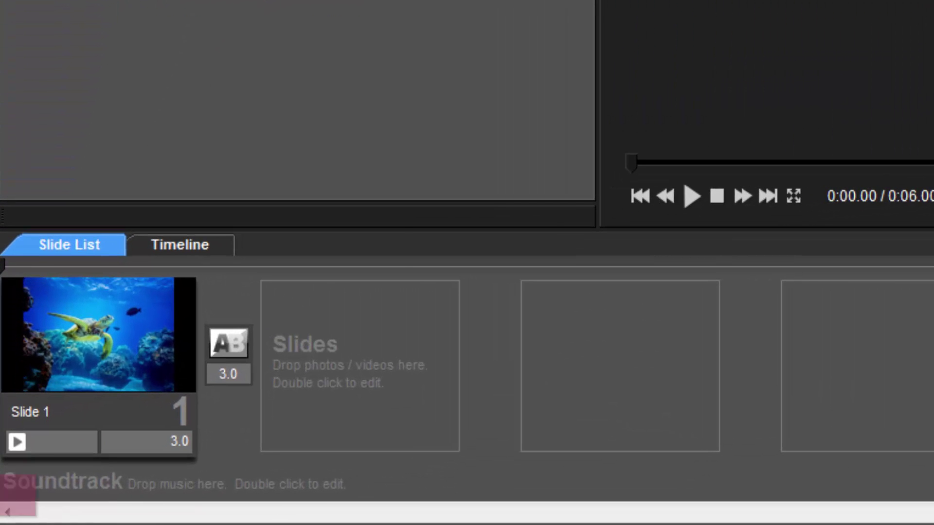
# Add the baby elephant video to the slide list as the second slide and play it in the preview
pyautogui.moveTo(382, 361); pyautogui.dragTo(382, 361)
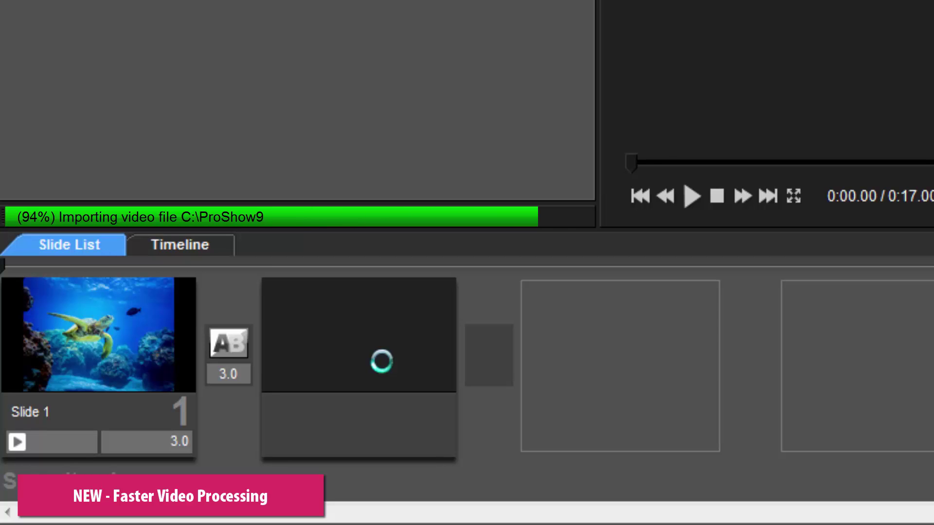
pyautogui.click(392, 311)
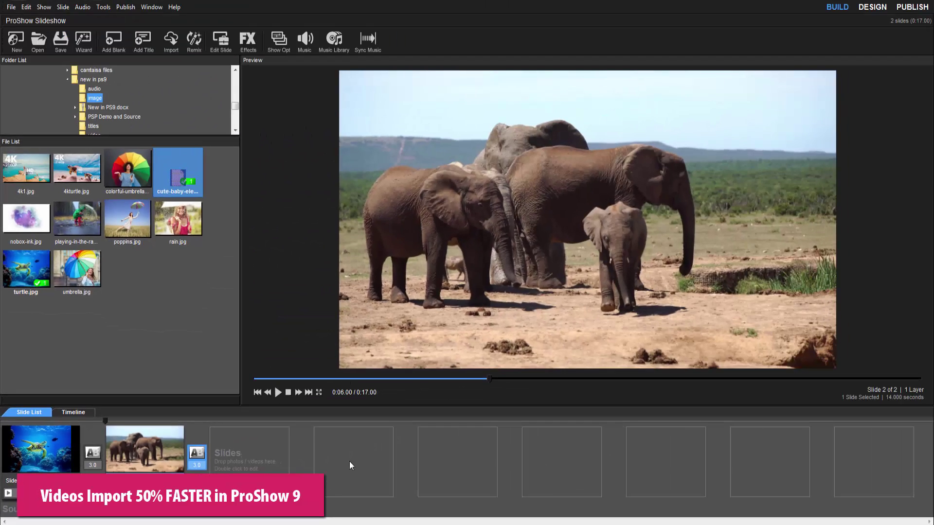
pyautogui.click(278, 392)
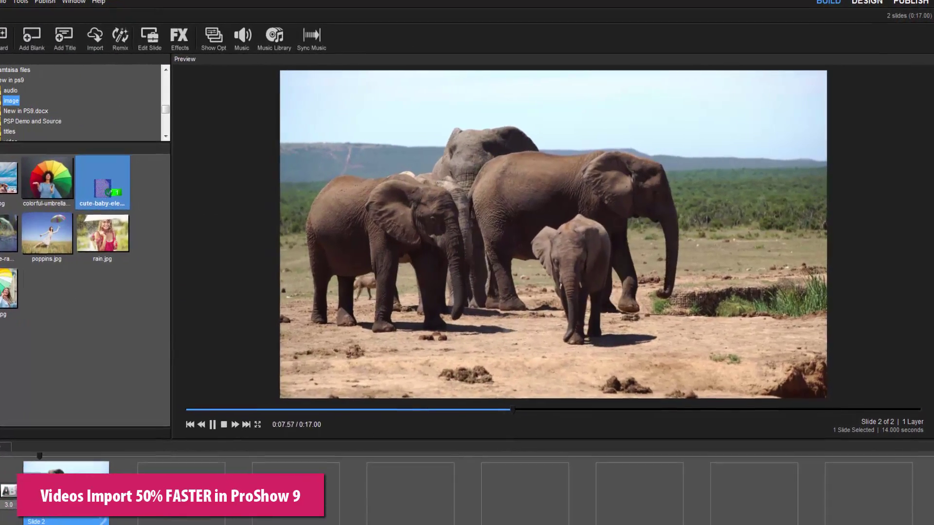